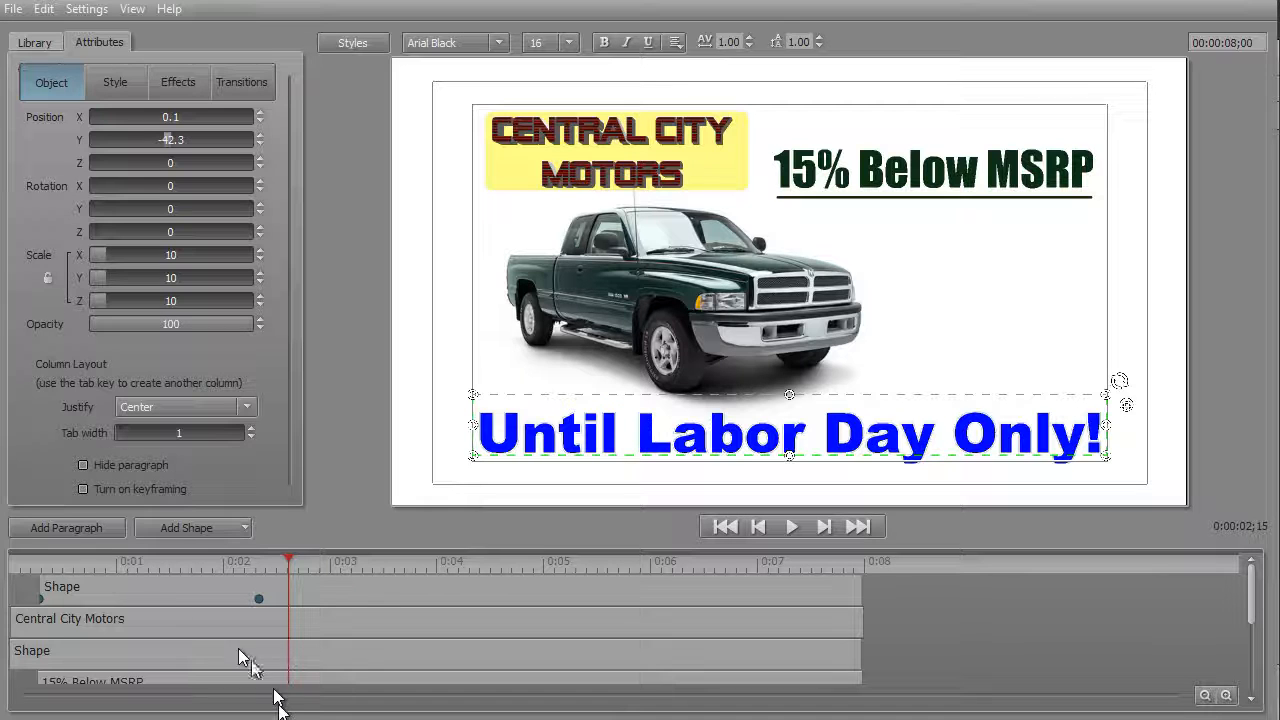
- Play the title from its beginning to review the existing animation, then stop playback
click(28, 568)
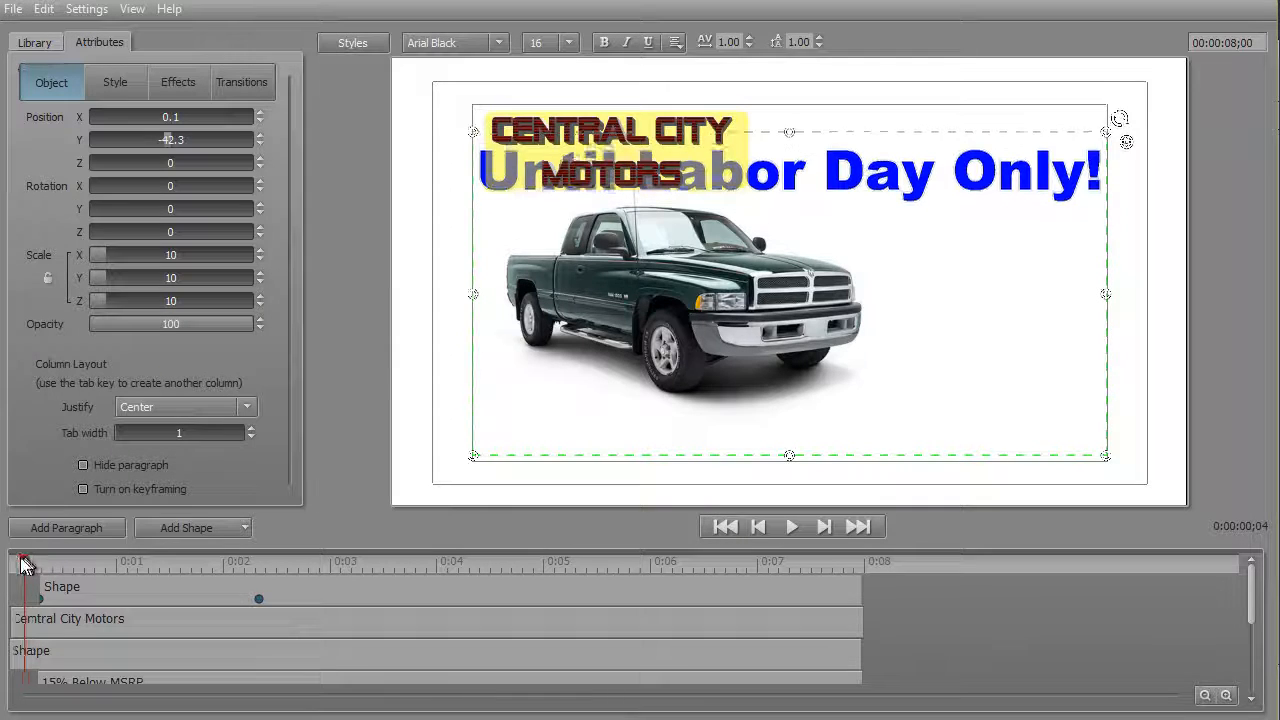
click(10, 565)
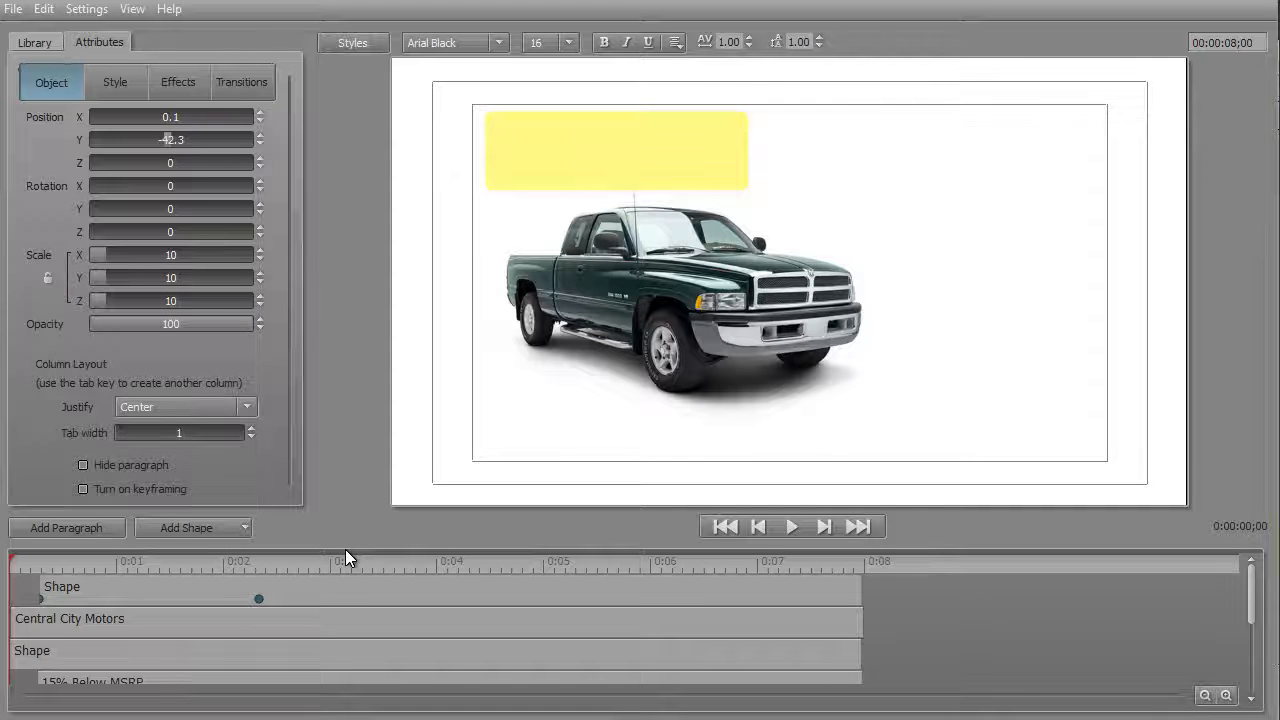
click(792, 526)
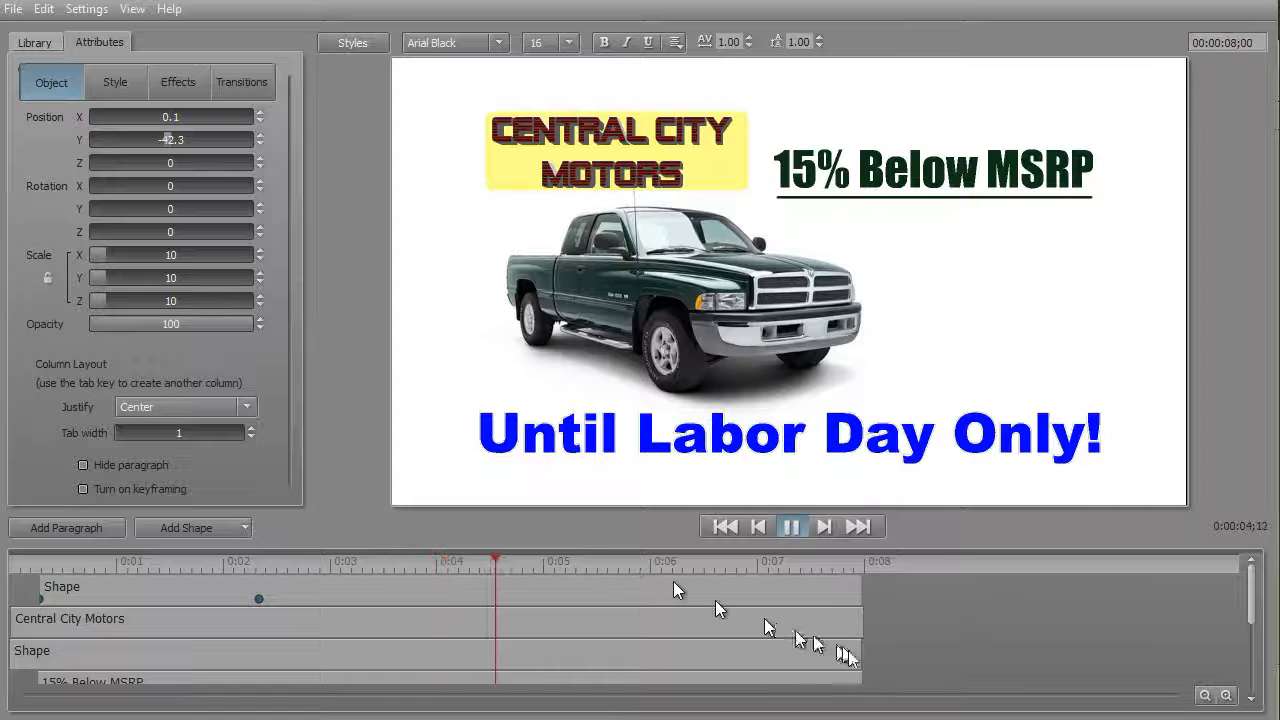
click(794, 526)
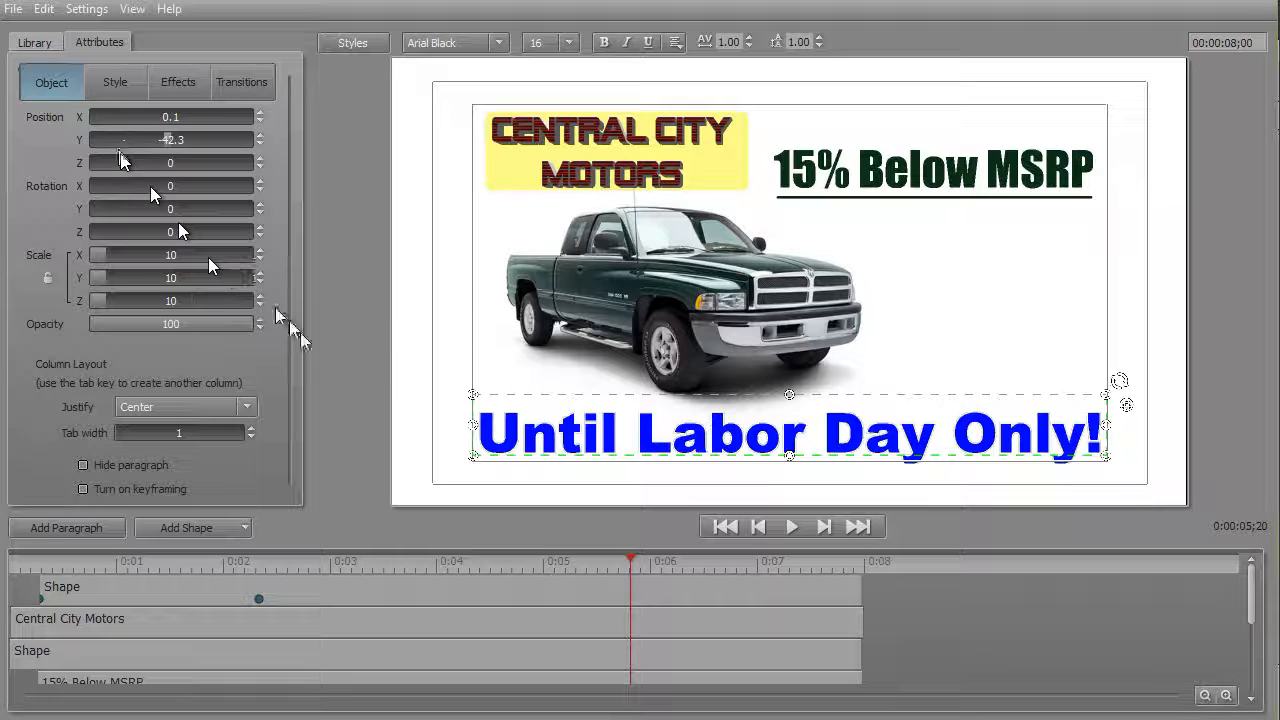
- Import the "green line" image from the Bars folder and extend its timeline clip to start at 0:00:00;07
click(13, 8)
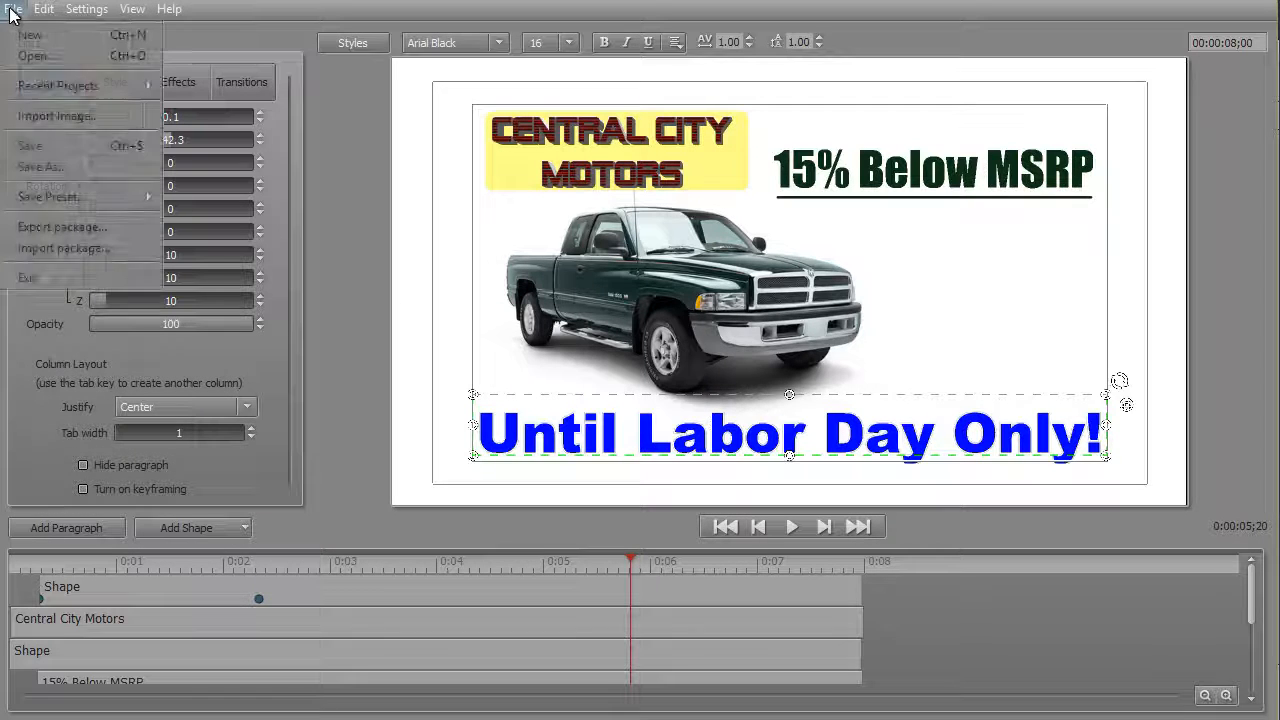
click(79, 117)
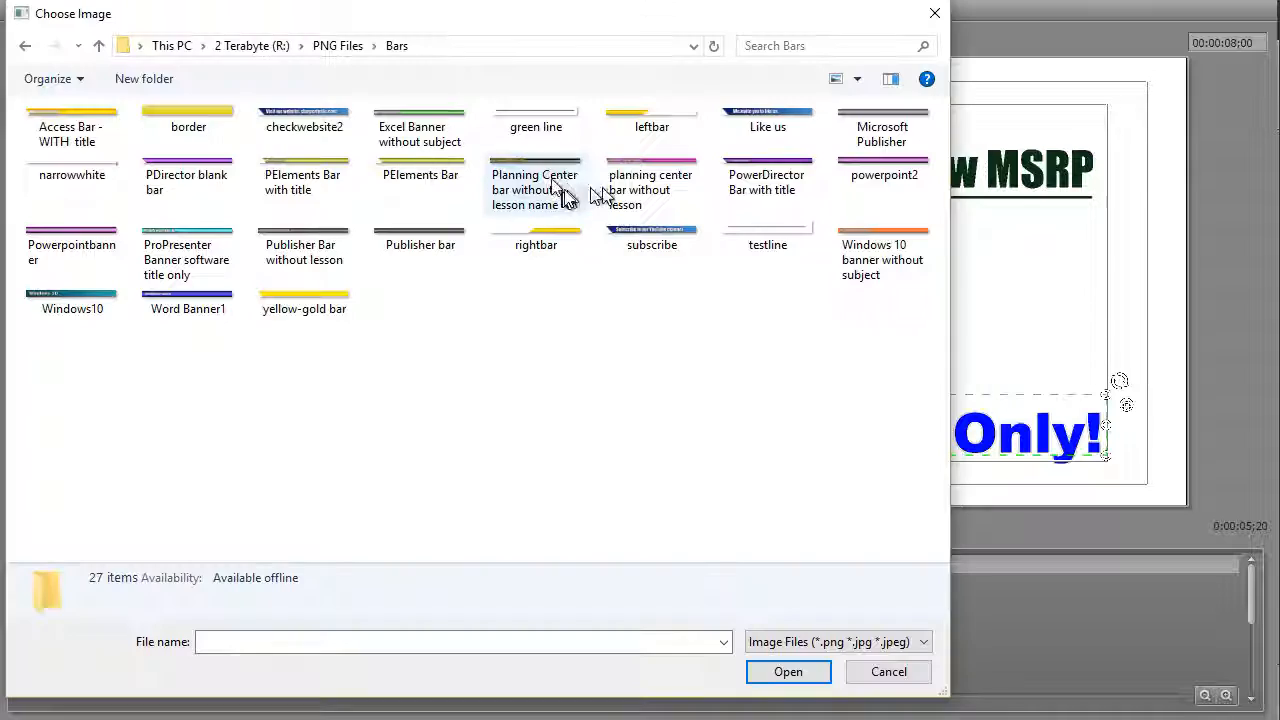
double_click(539, 121)
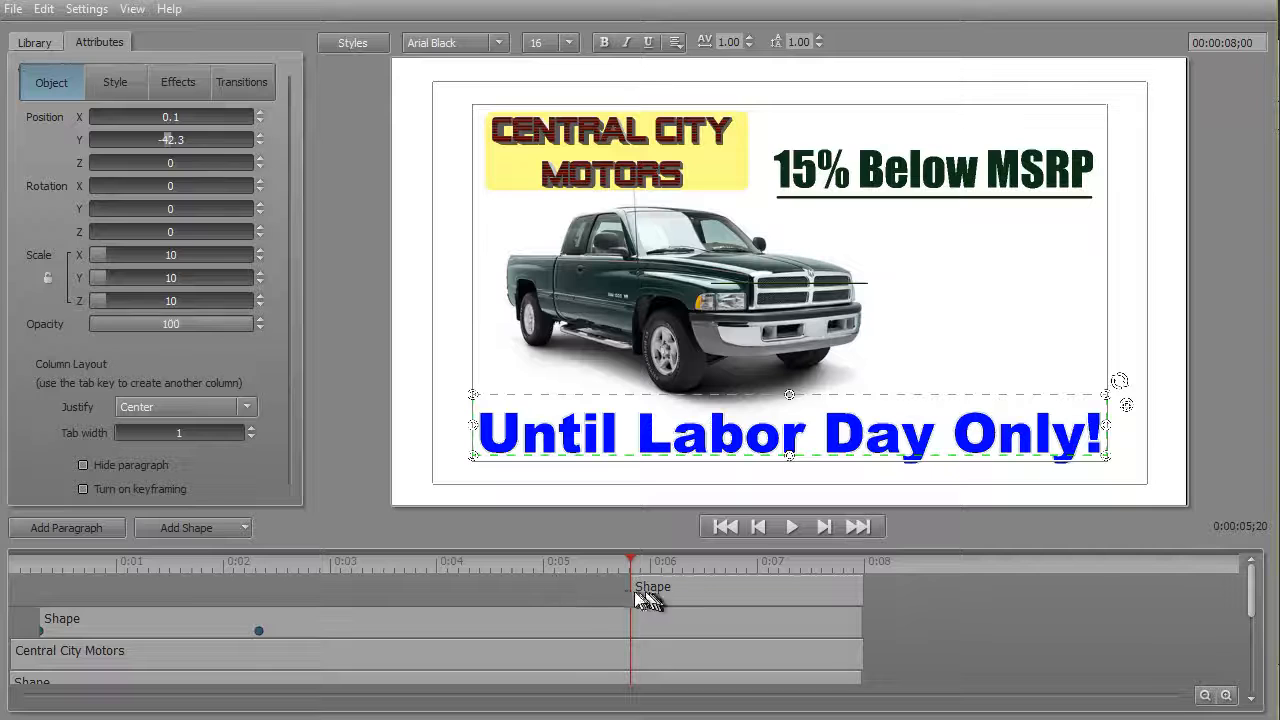
drag(630, 596, 40, 595)
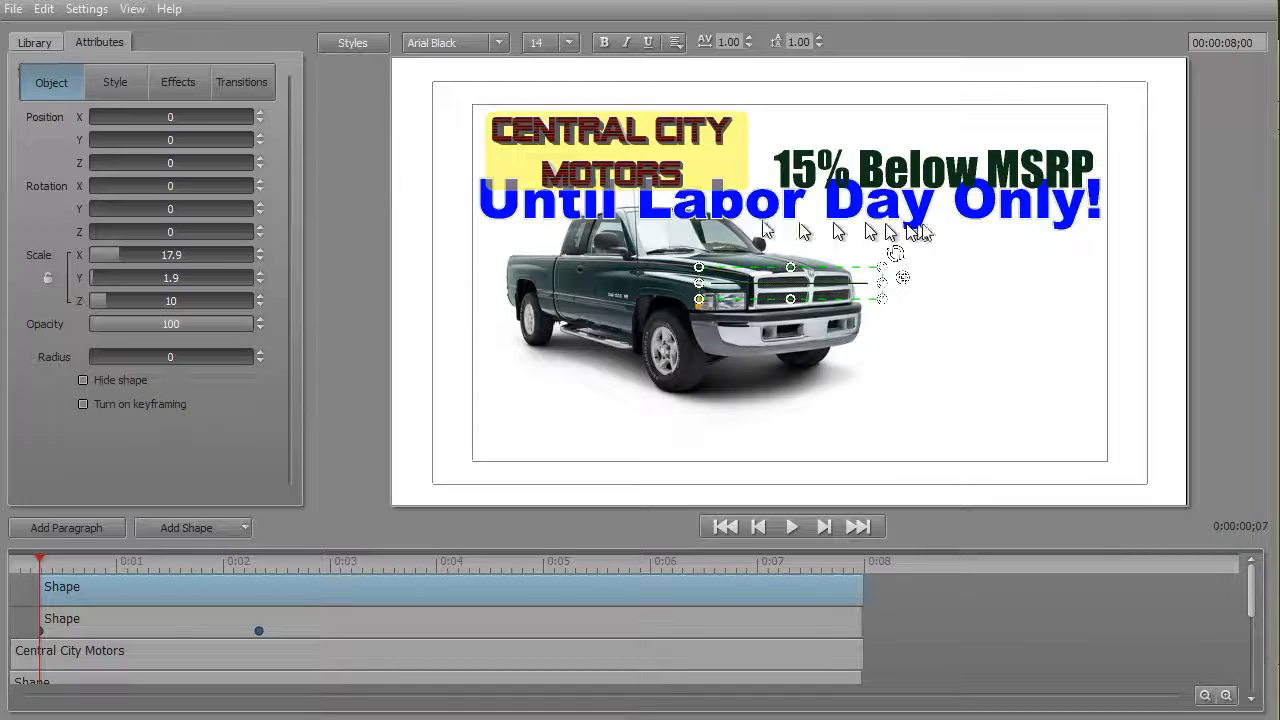
- Hide the "Until Labor Day Only!" paragraph
scroll(396, 622, down, 3)
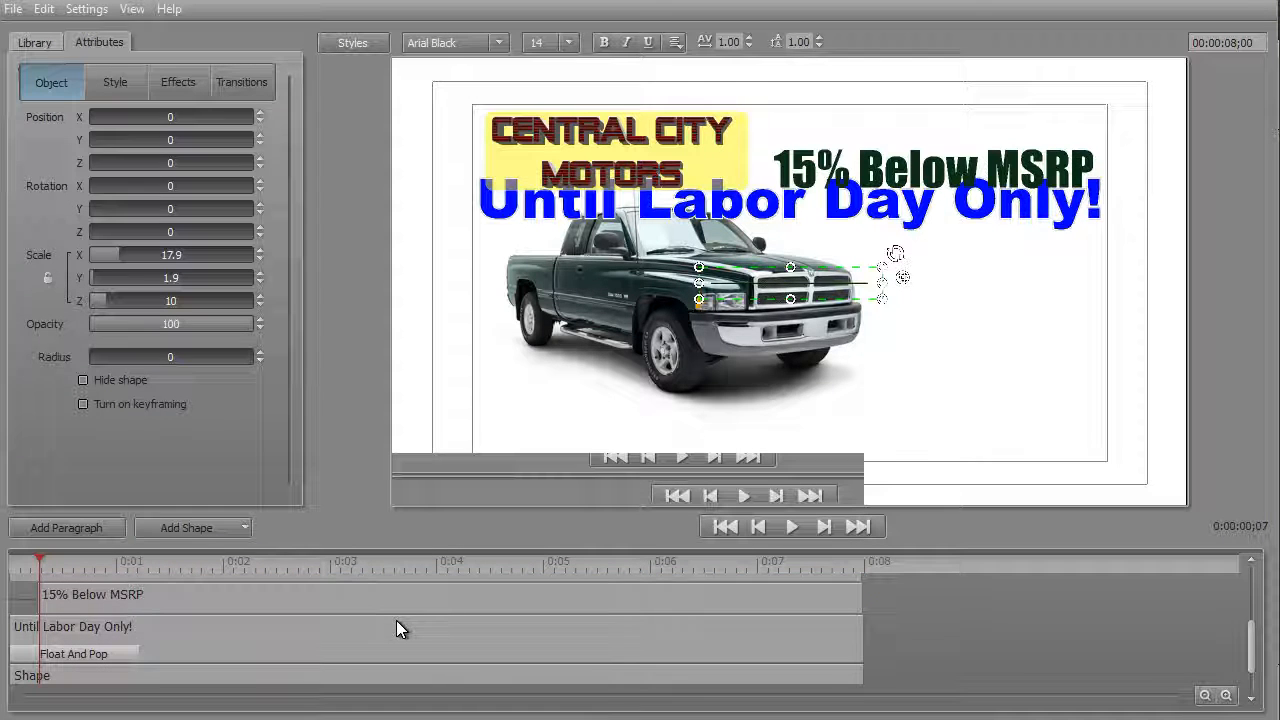
click(287, 641)
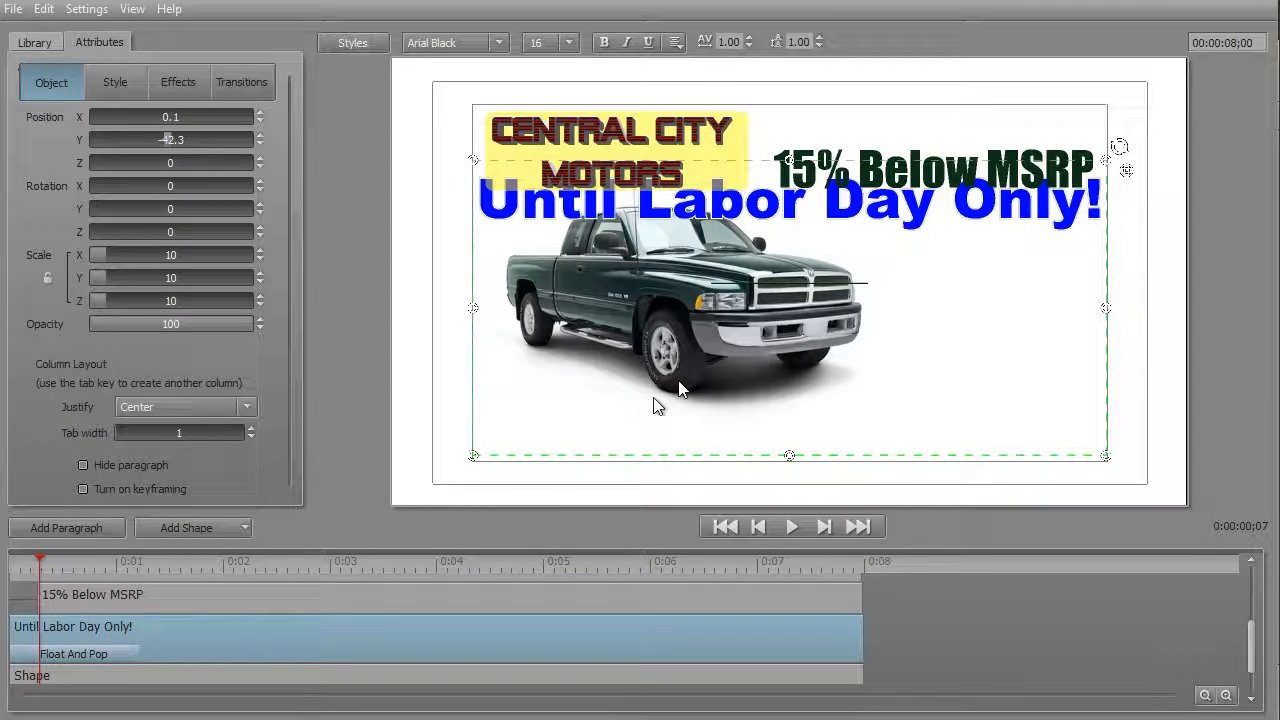
click(83, 466)
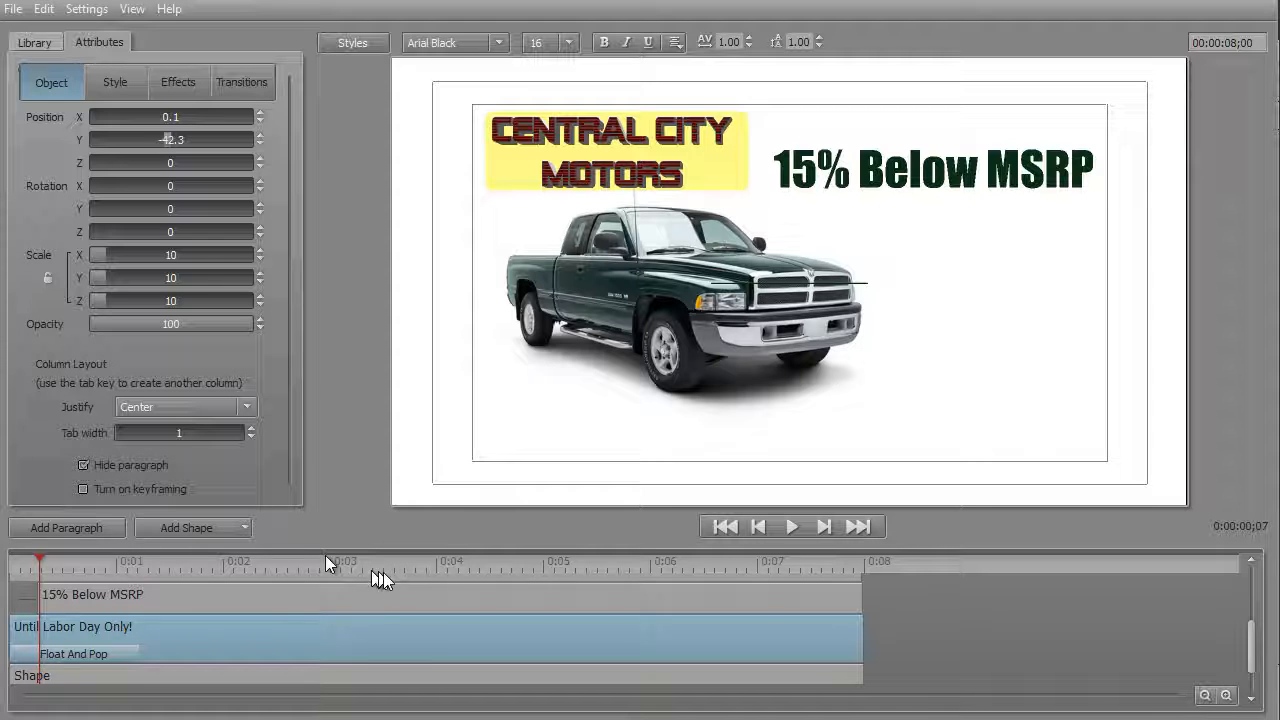
- Place the new line just above "15% Below MSRP" at about X 43, Y 42.1, enlarge it to X scale 36, and preview it
scroll(395, 627, up, 3)
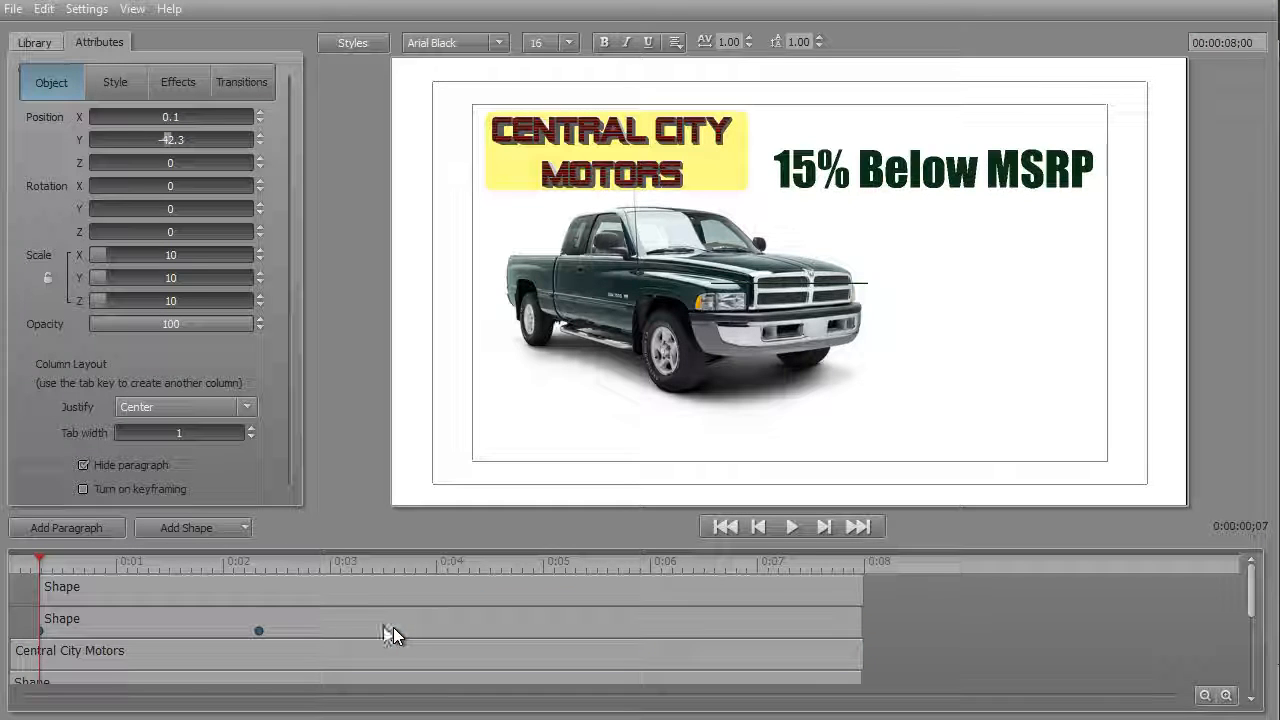
click(255, 588)
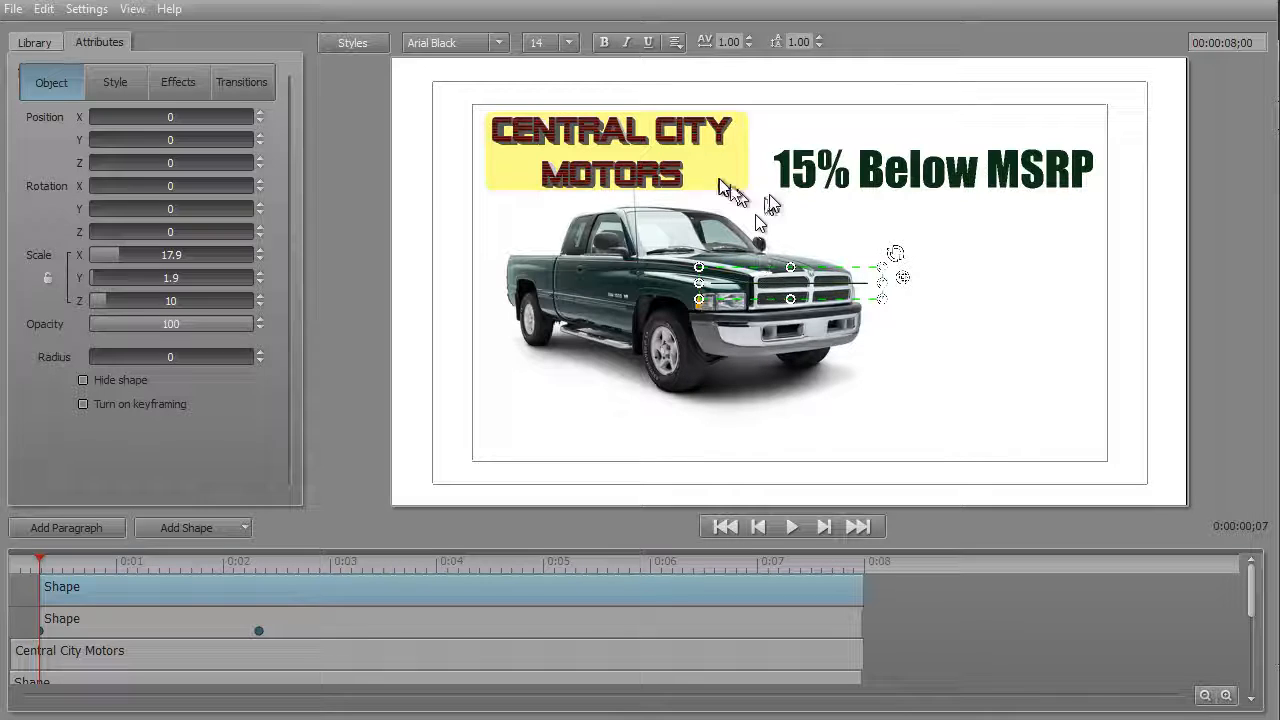
drag(760, 270, 903, 121)
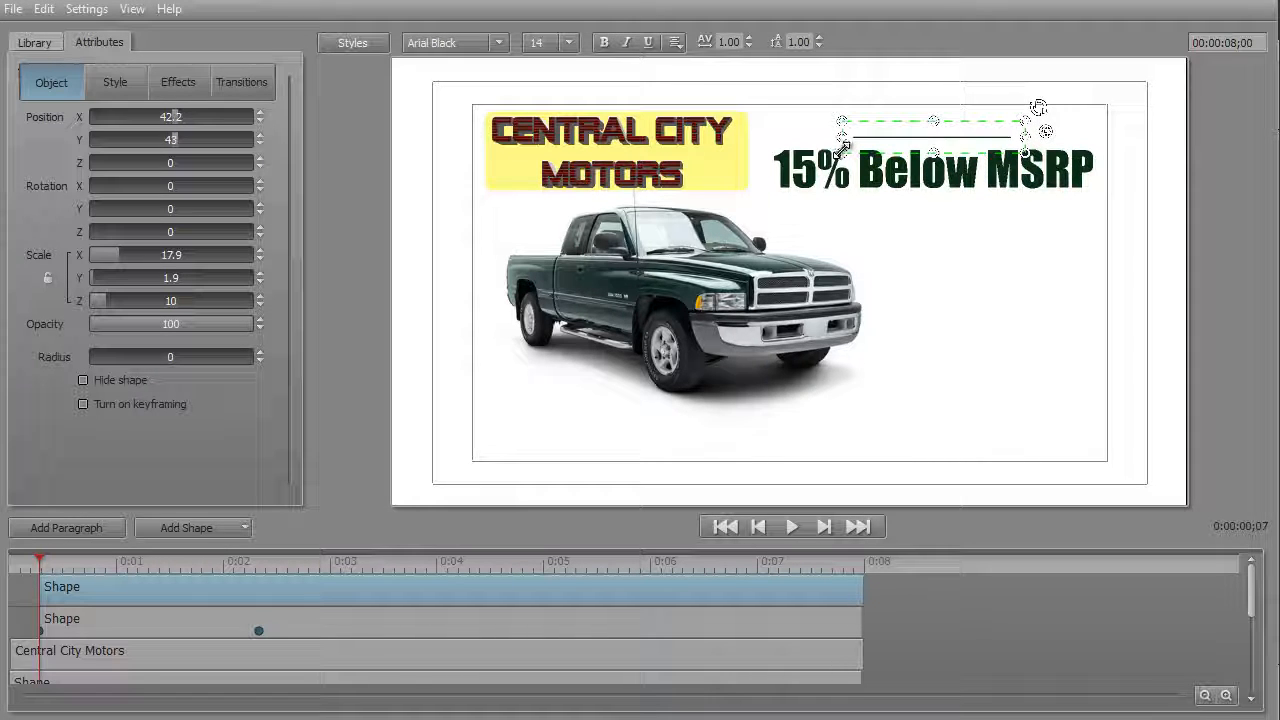
drag(842, 146, 744, 176)
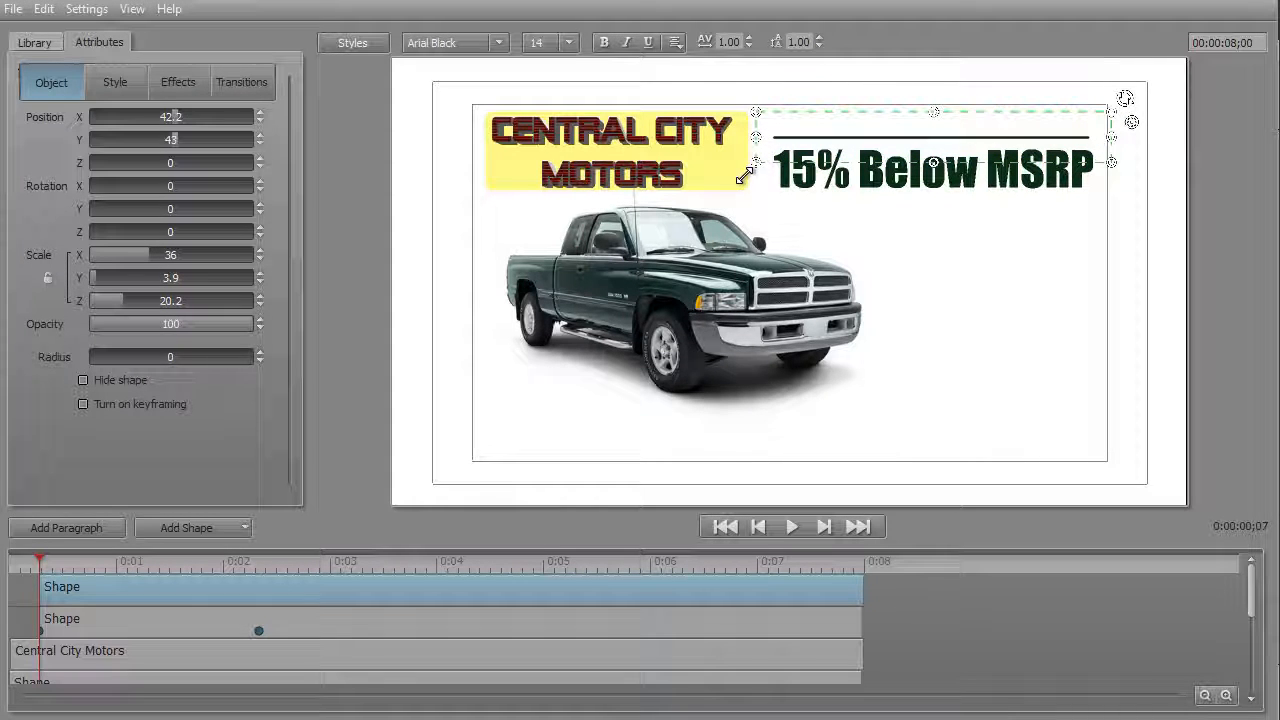
drag(902, 111, 904, 113)
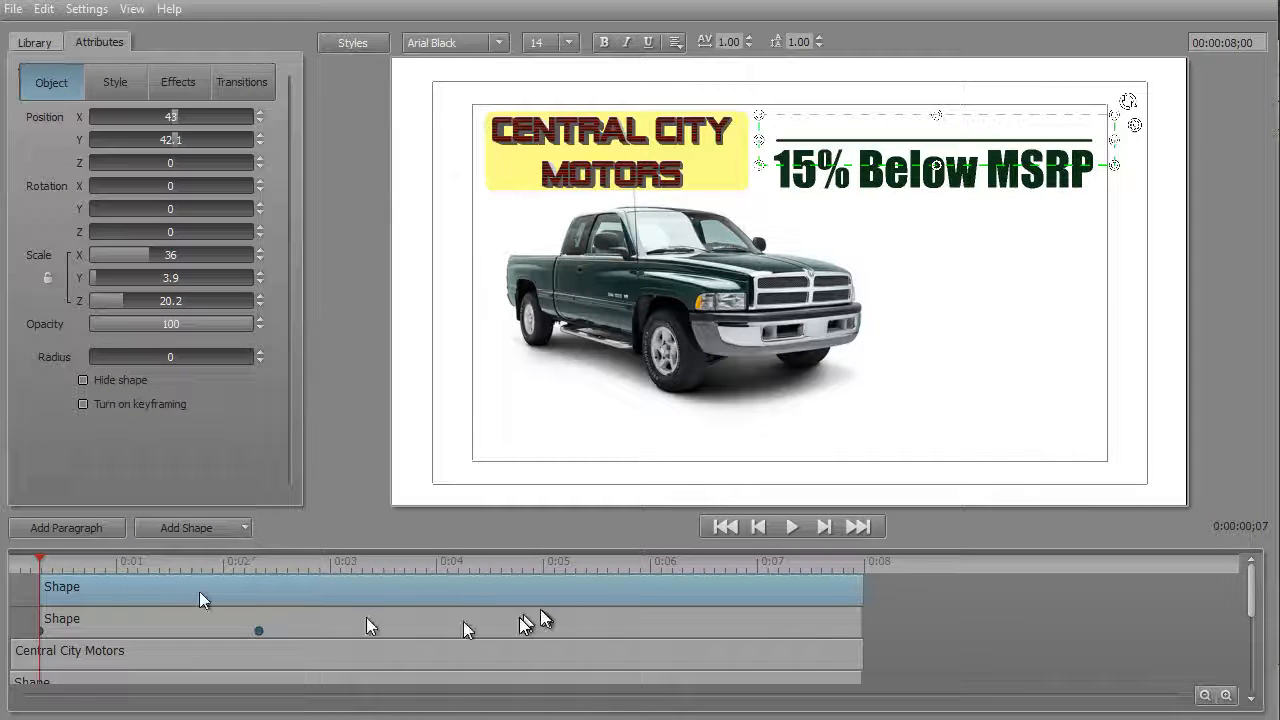
click(791, 528)
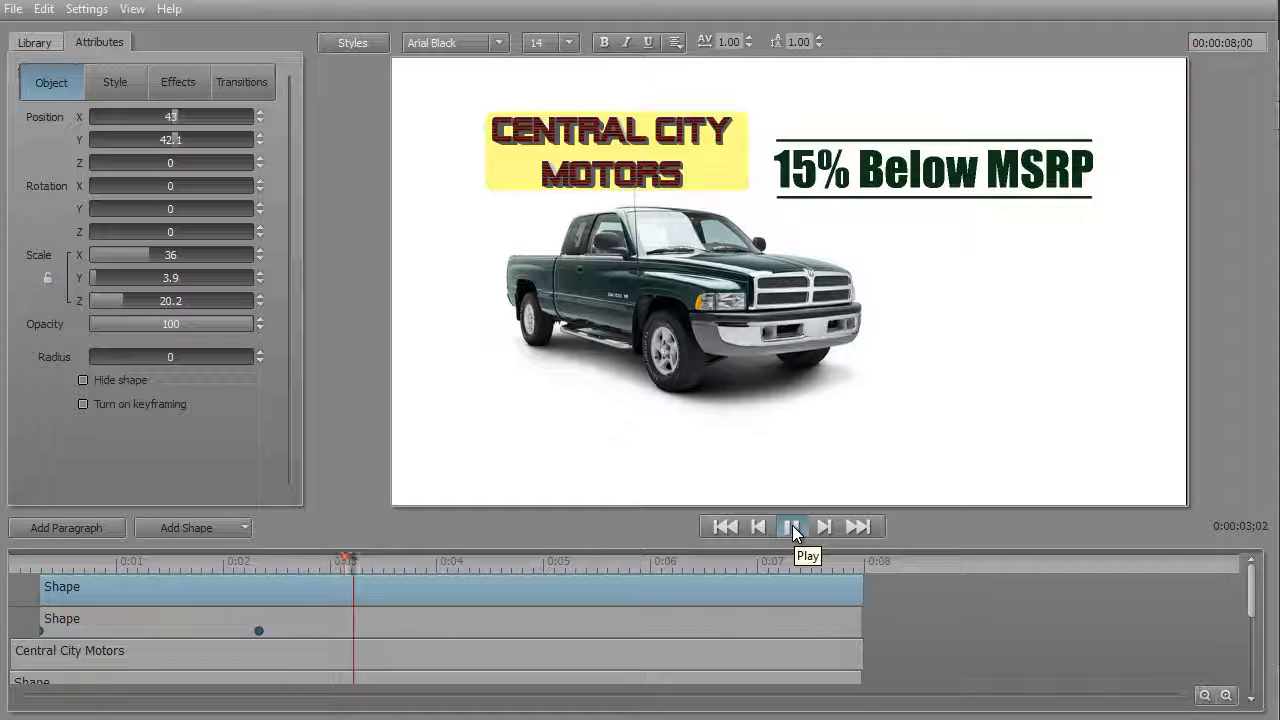
click(792, 525)
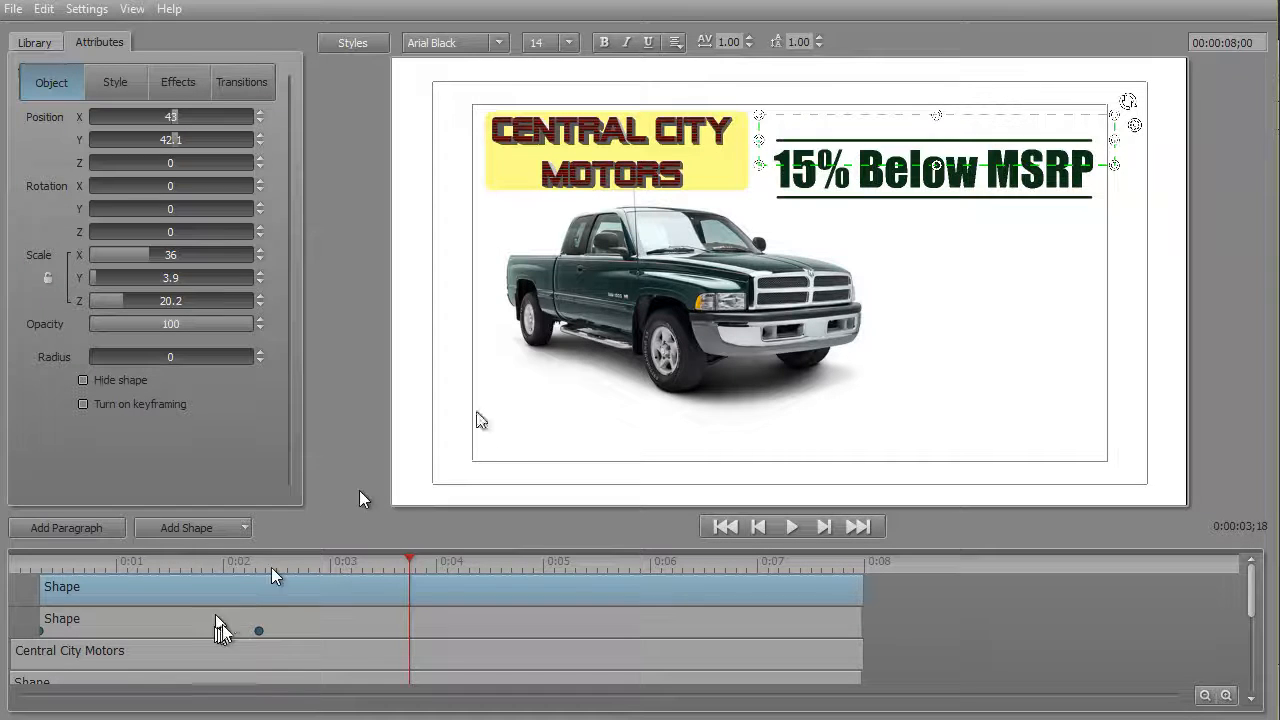
- Turn on keyframing for the upper line and add a second keyframe at 0:00:02;08, aligned with the lower line's keyframe
click(259, 631)
click(246, 597)
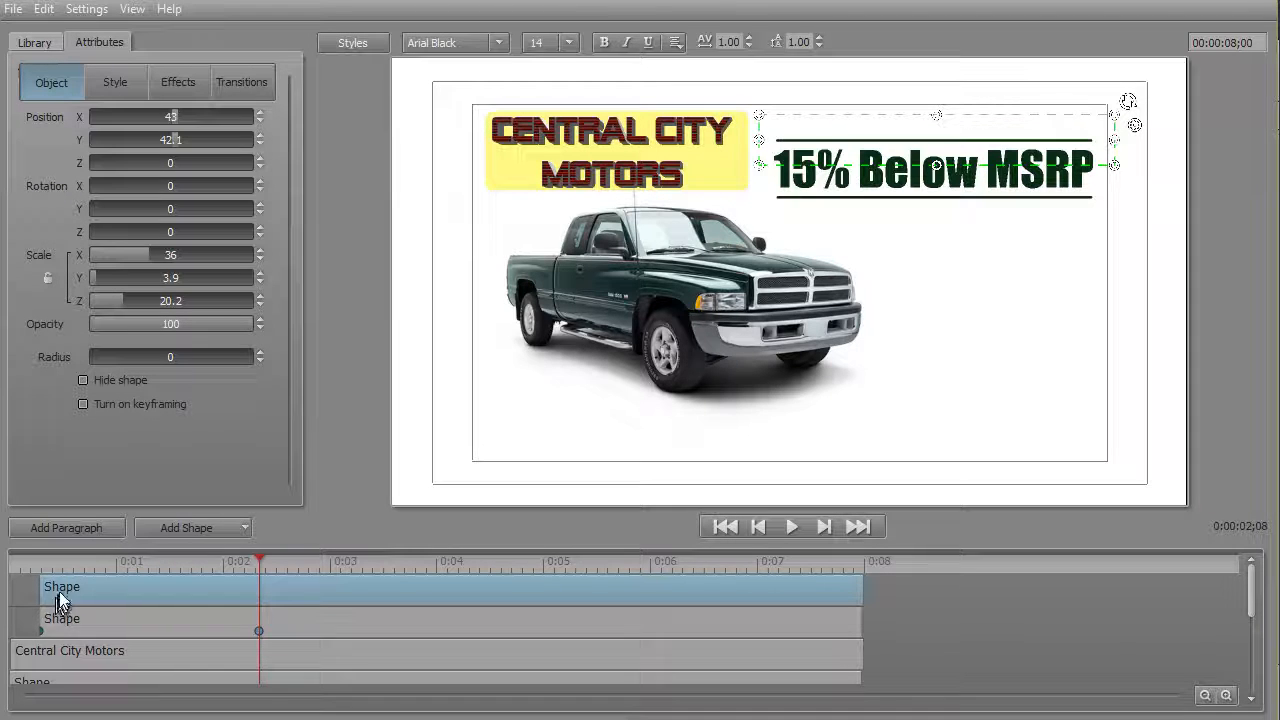
click(83, 404)
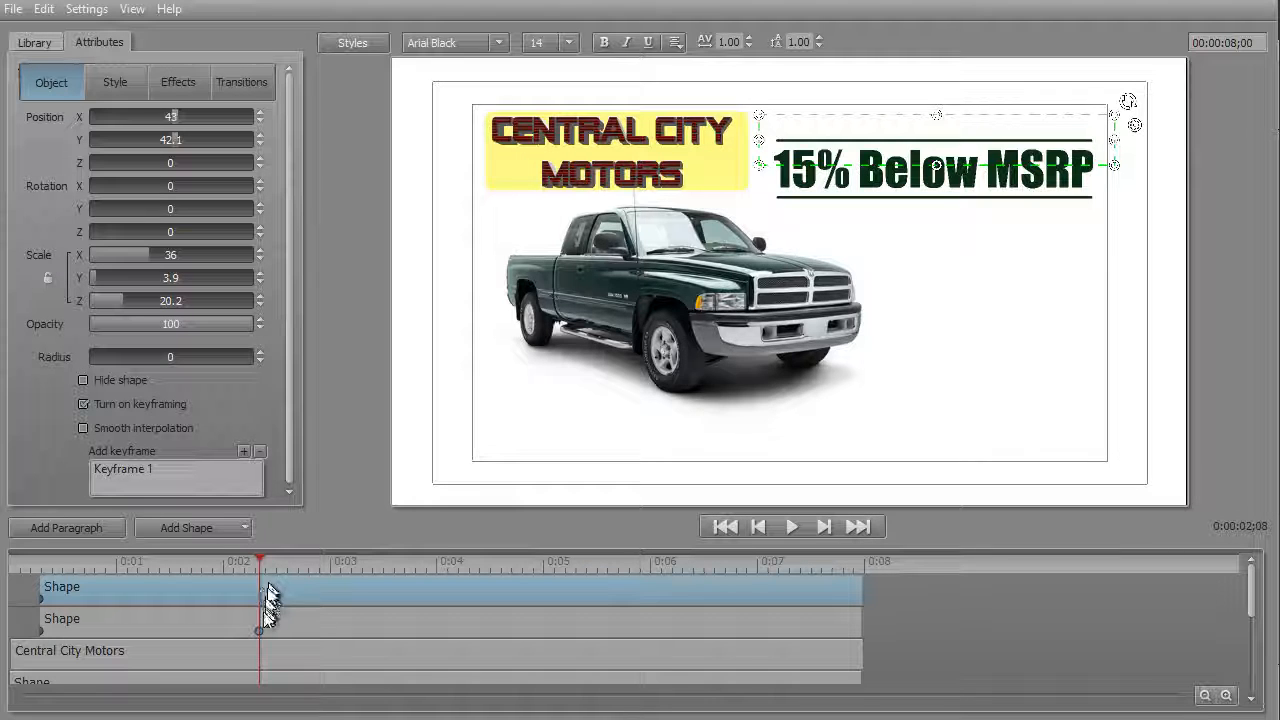
click(245, 451)
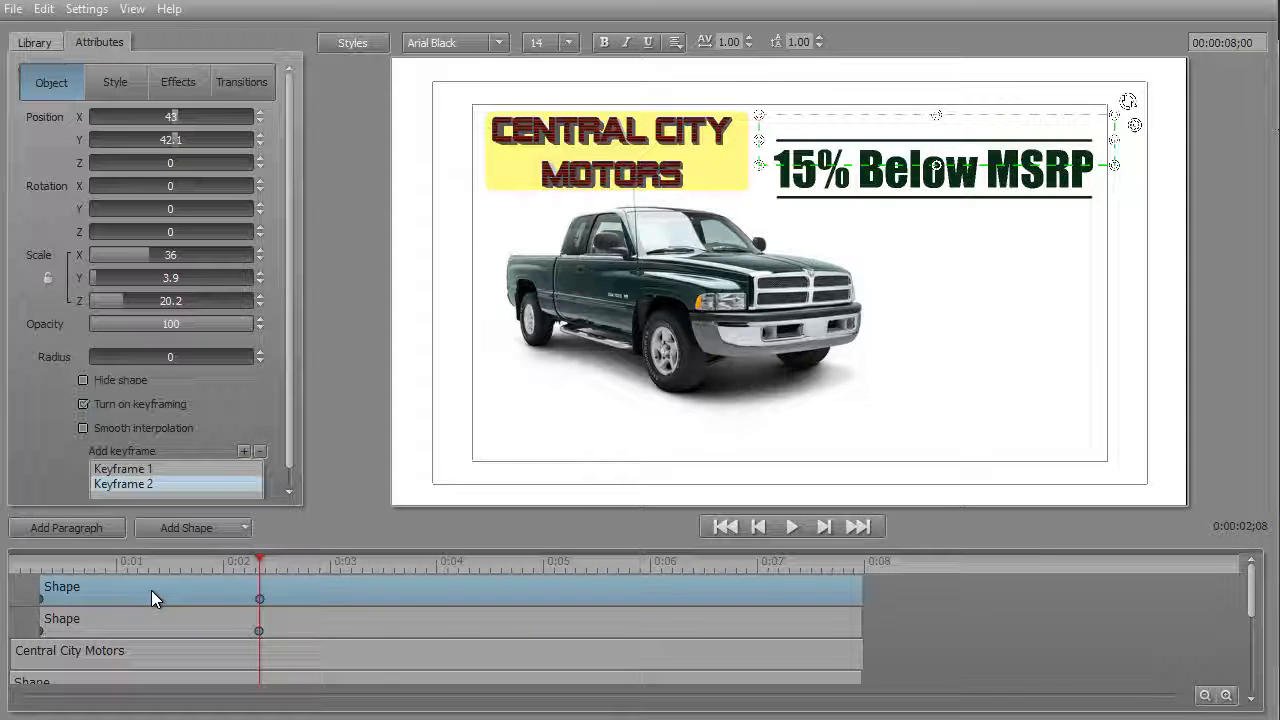
- Set the upper line's X scale to 0.1 at Keyframe 1
click(151, 468)
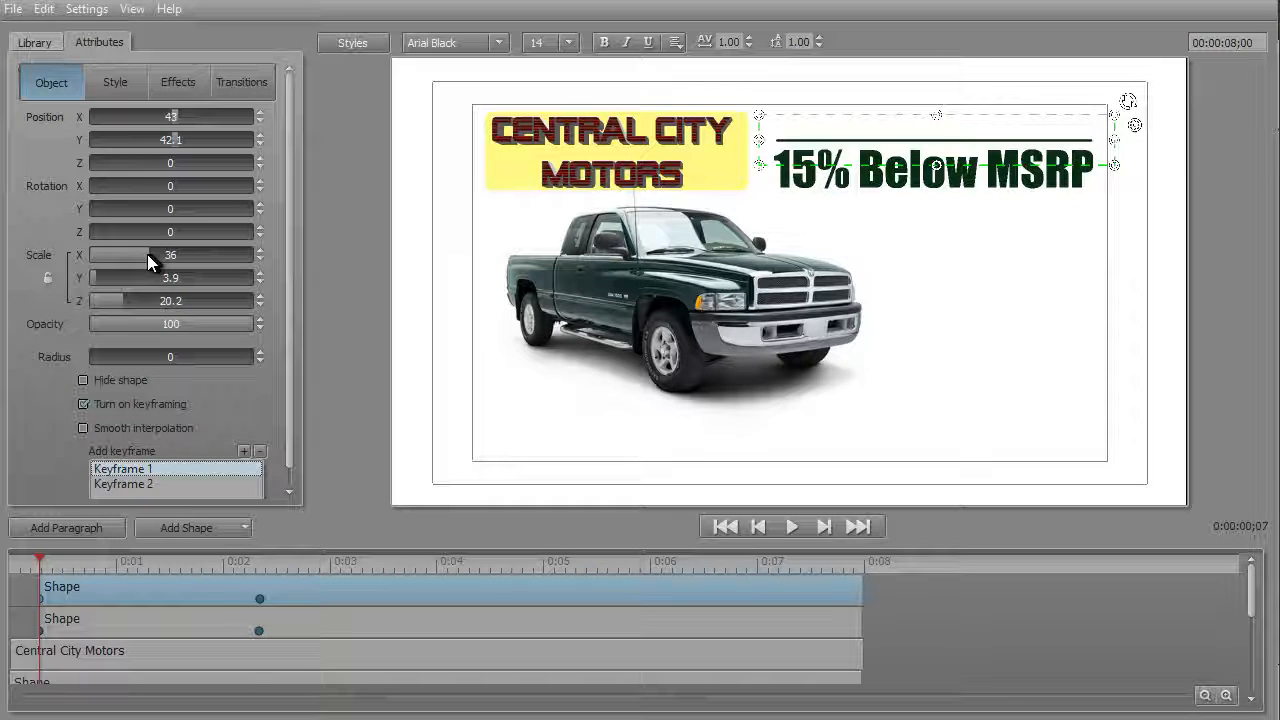
drag(147, 254, 136, 253)
drag(127, 253, 35, 258)
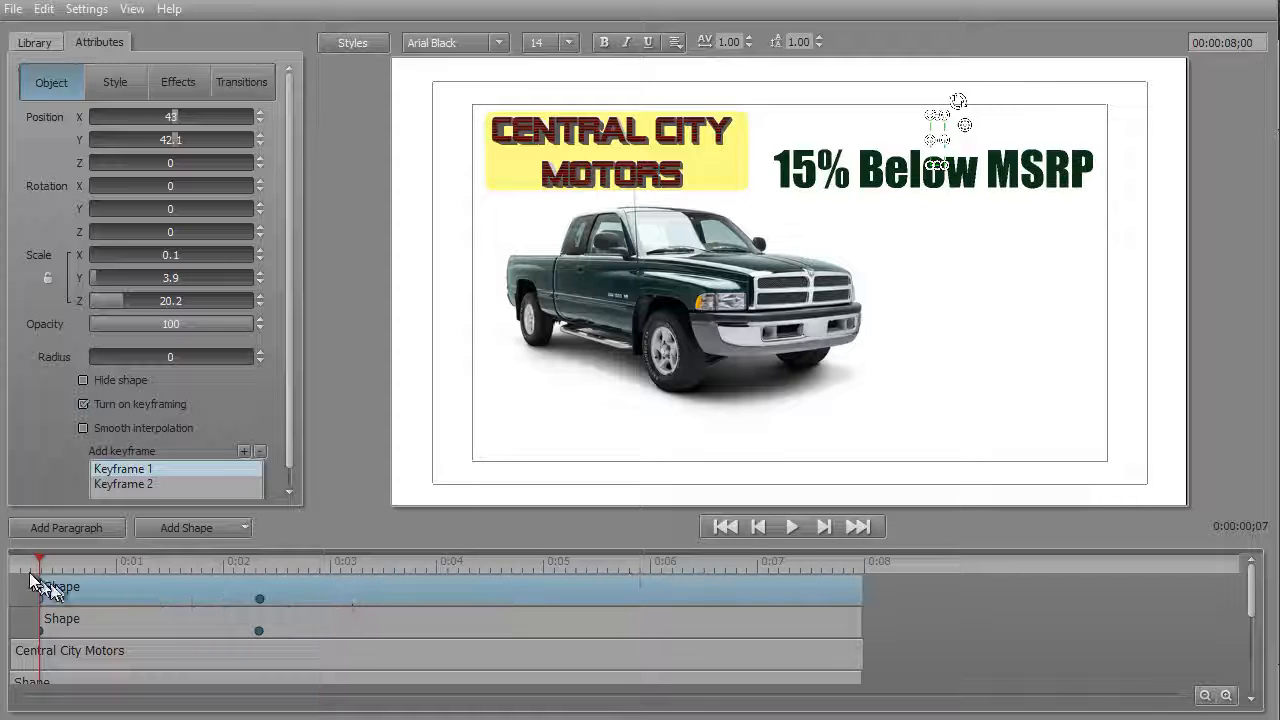
- Unhide the "Until Labor Day Only!" paragraph and play the title from the beginning
drag(39, 565, 5, 682)
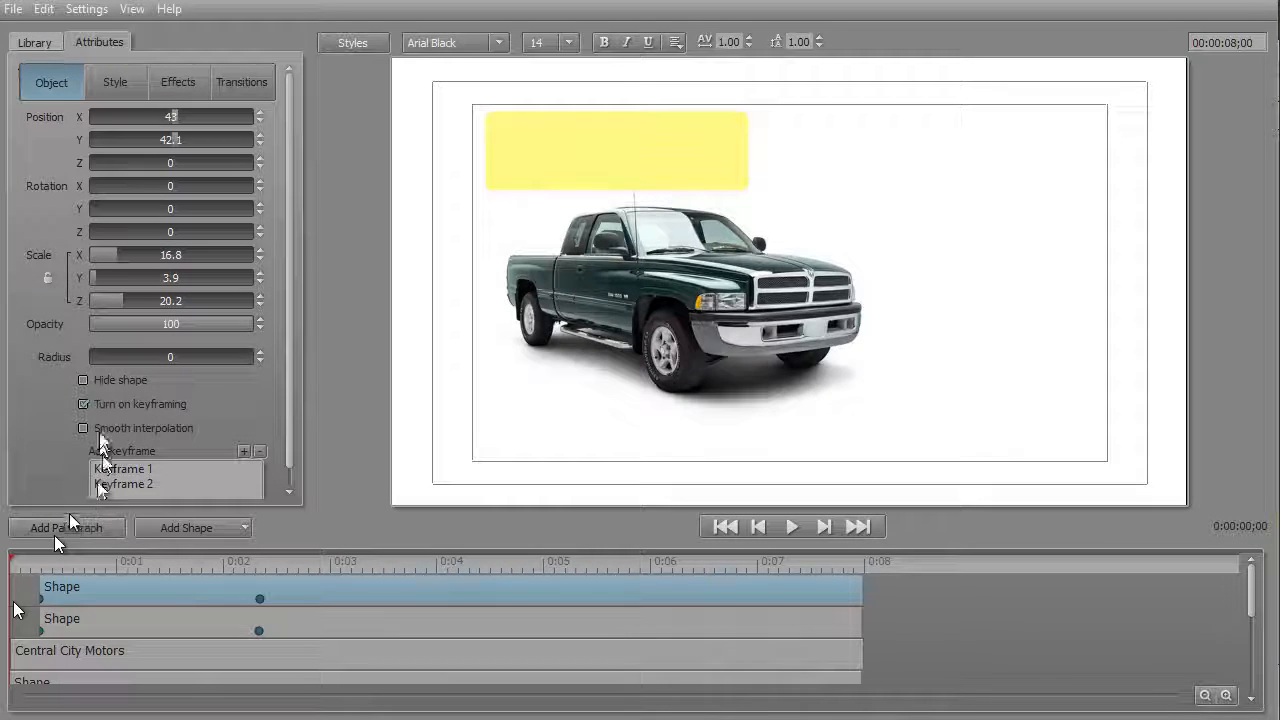
scroll(297, 618, down, 3)
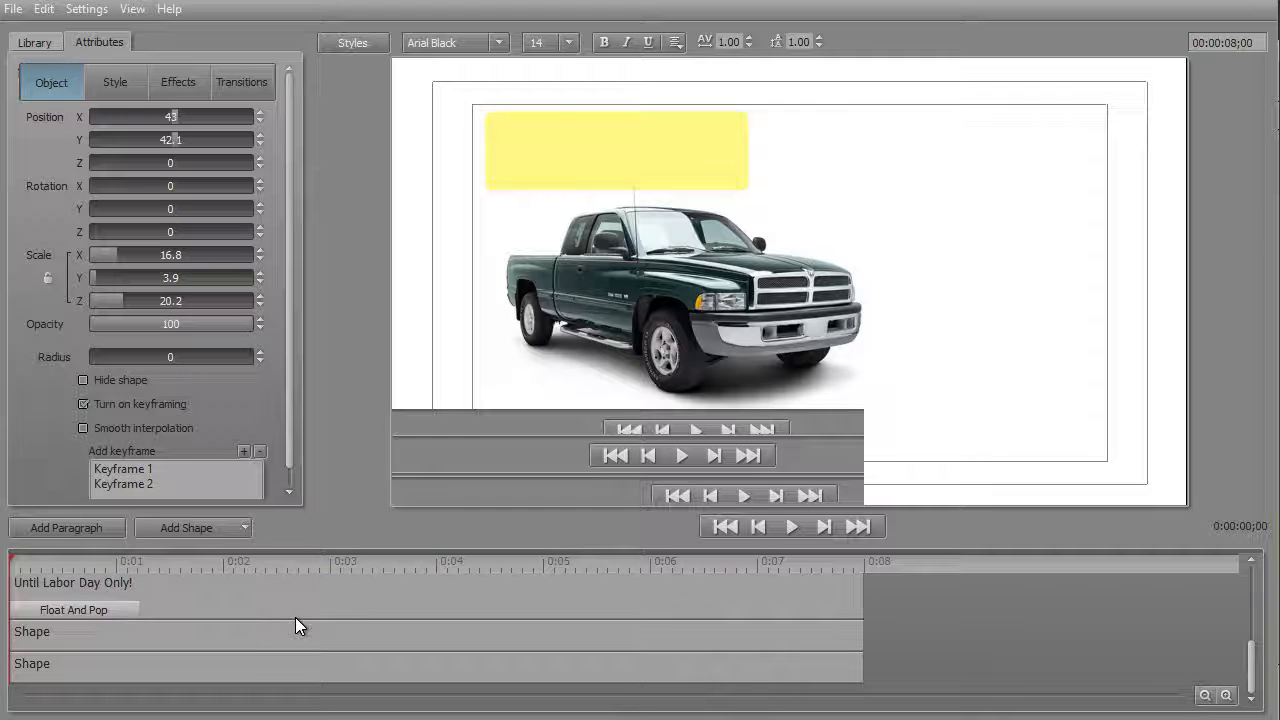
click(221, 597)
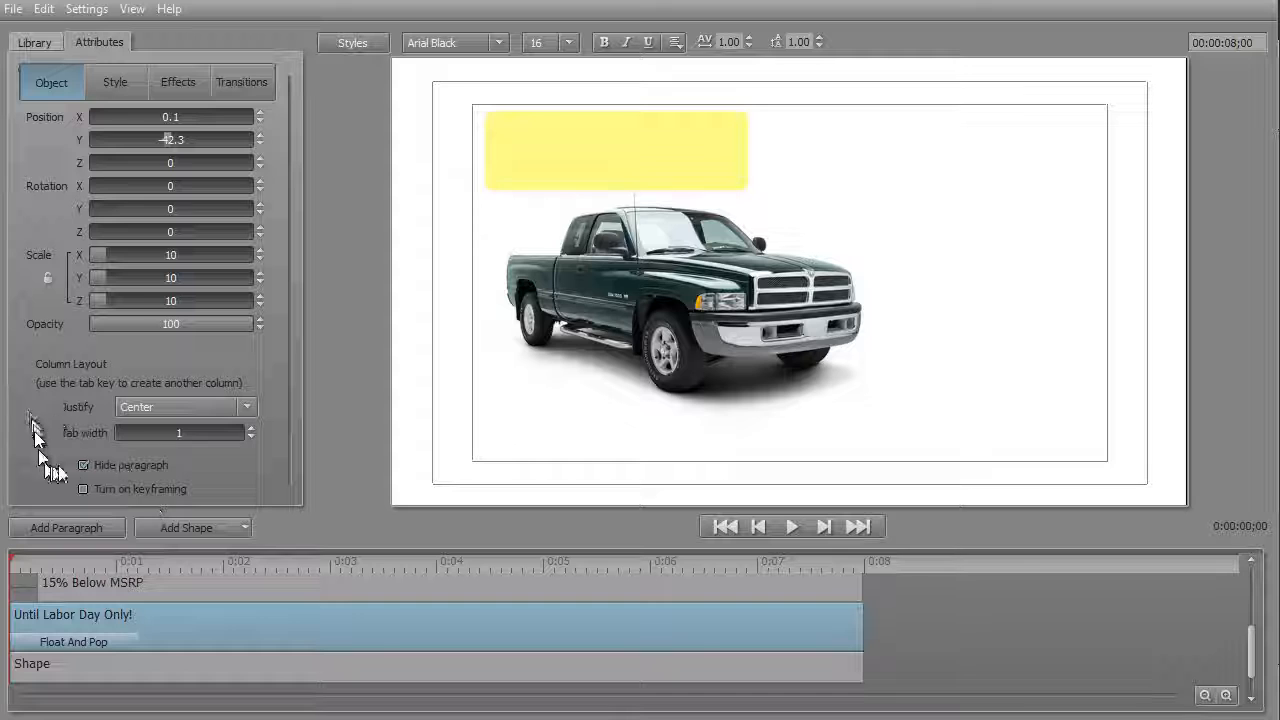
click(83, 466)
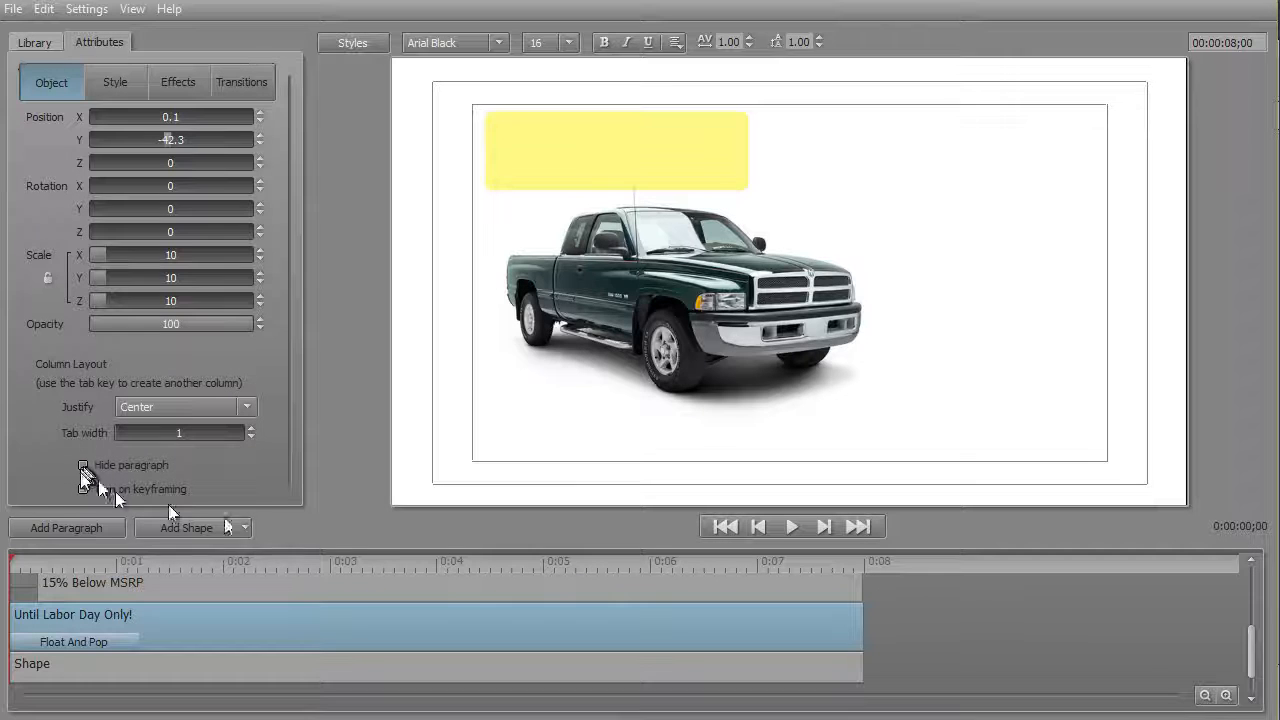
click(792, 527)
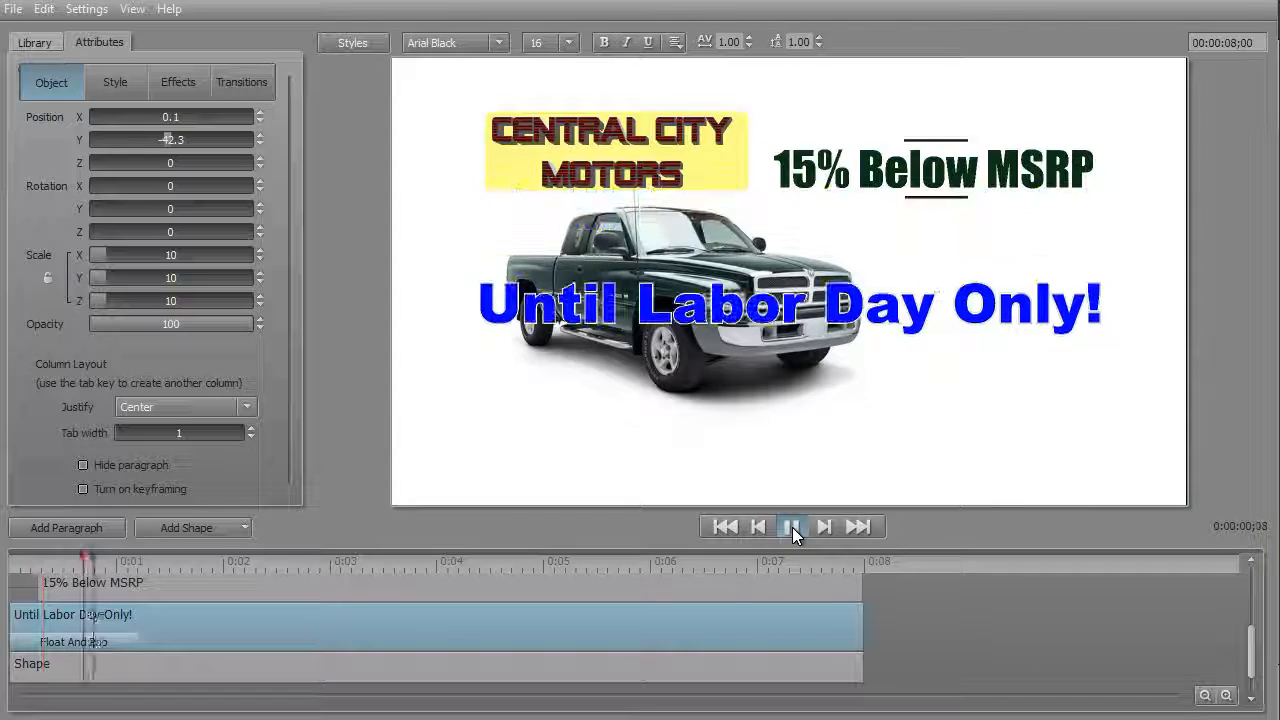